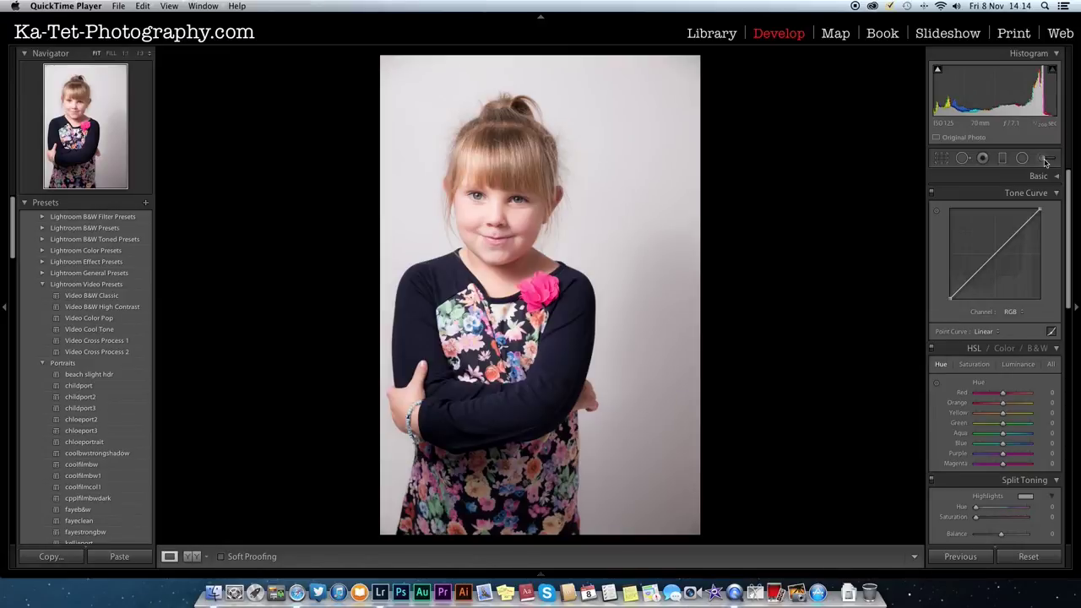
- Try an Adjustment Brush stroke on the neck with Auto Mask off, undo it, then re-enable Auto Mask
click(1046, 161)
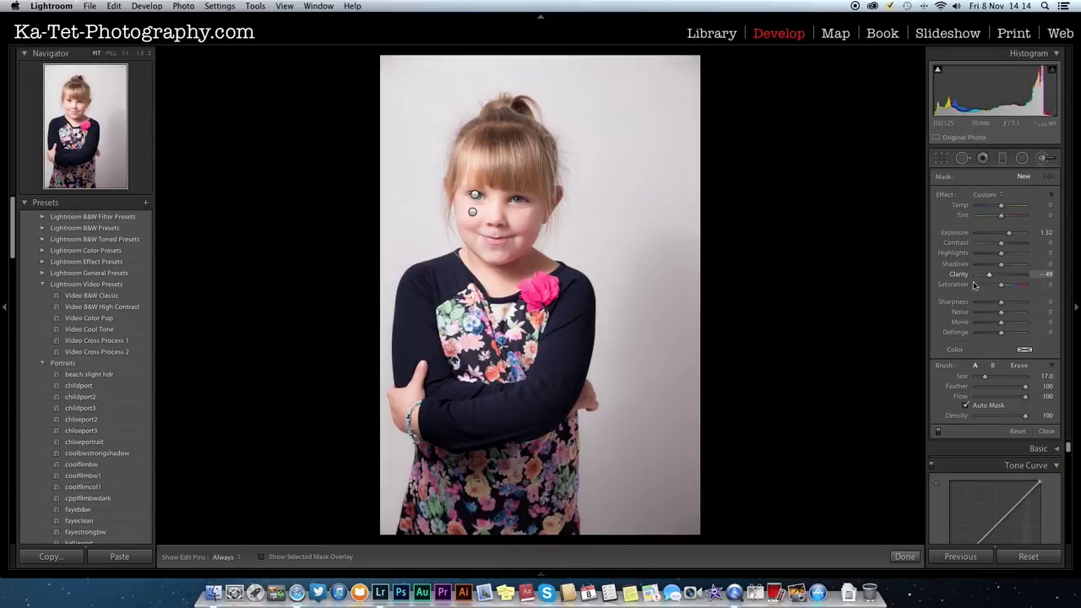
click(965, 405)
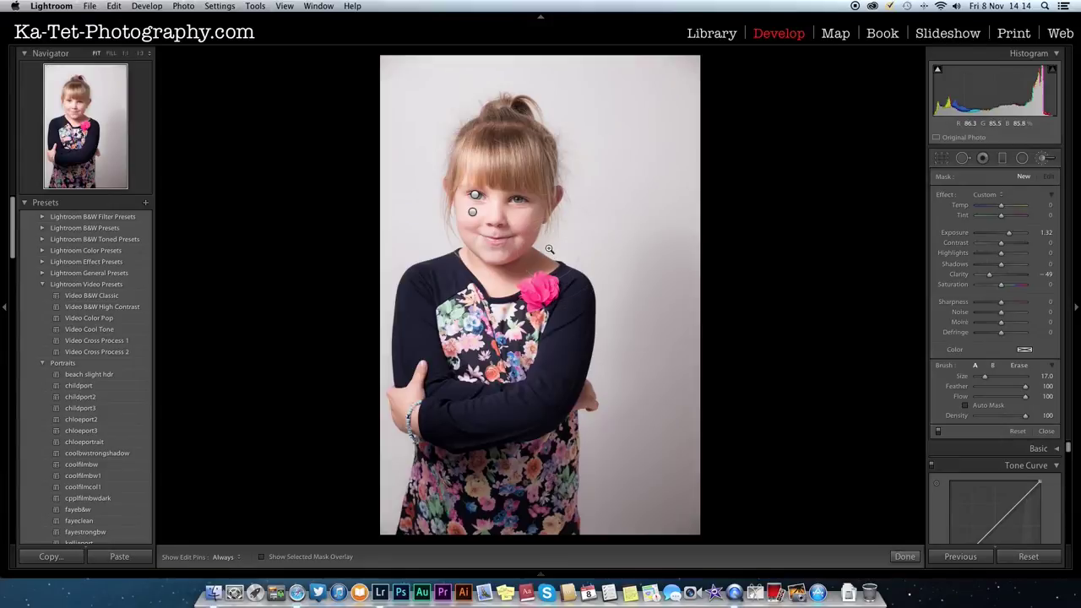
key(z)
key(h)
mouse_move(478, 227)
mouse_down()
mouse_move(638, 314)
mouse_move(756, 297)
mouse_move(840, 324)
mouse_move(741, 360)
mouse_move(858, 457)
mouse_move(879, 530)
mouse_move(888, 507)
mouse_move(870, 494)
mouse_up()
key(h)
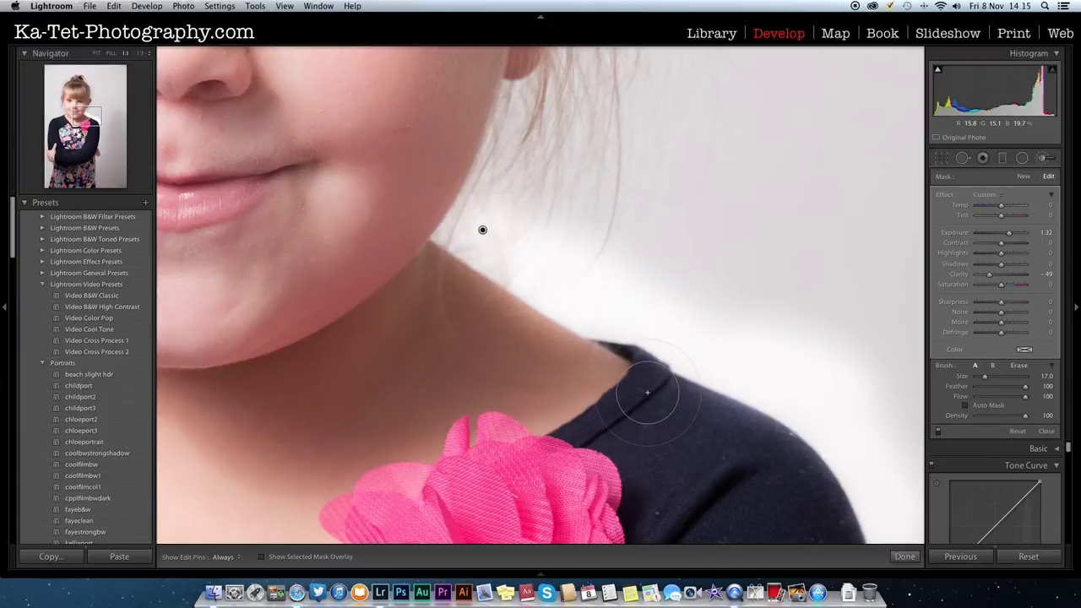
key(super+z)
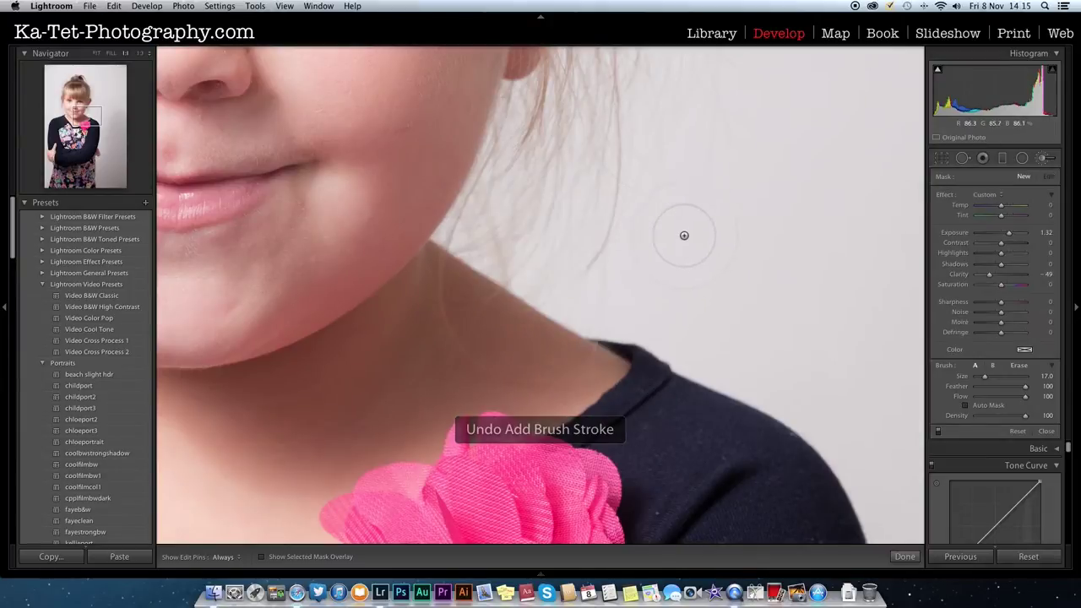
key(z)
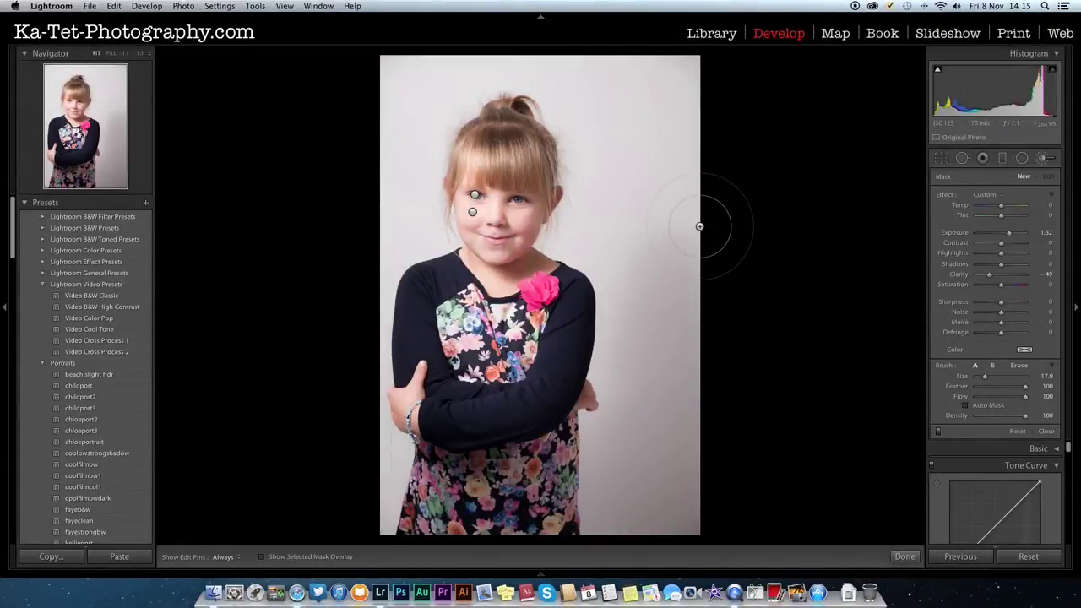
click(967, 406)
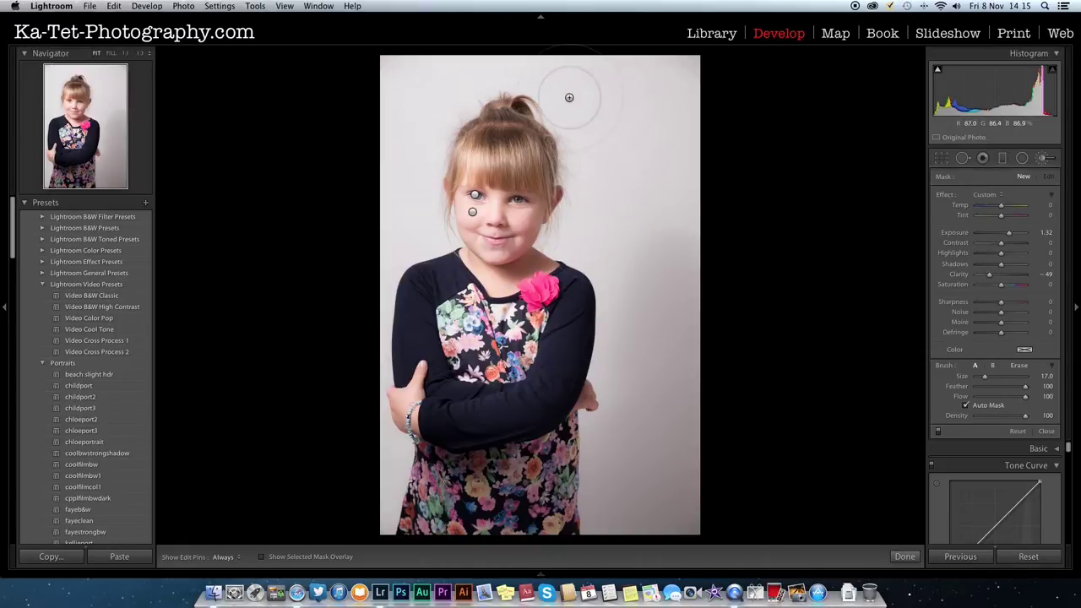
- Paint the grey backdrop with the Exposure +1.32 brush and zoom in near the cheek to check edges
key(h)
mouse_move(558, 92)
mouse_down()
mouse_move(681, 101)
mouse_move(582, 74)
mouse_move(696, 76)
mouse_move(676, 72)
mouse_move(721, 64)
mouse_move(594, 94)
mouse_move(594, 233)
mouse_move(593, 221)
mouse_move(577, 242)
mouse_move(565, 236)
mouse_move(601, 247)
mouse_move(613, 264)
mouse_move(630, 339)
mouse_move(652, 276)
mouse_move(669, 145)
mouse_move(691, 404)
mouse_move(679, 457)
mouse_move(669, 290)
mouse_move(638, 417)
mouse_move(640, 374)
mouse_move(621, 434)
mouse_move(612, 416)
mouse_move(617, 403)
mouse_move(620, 505)
mouse_move(628, 486)
mouse_move(613, 529)
mouse_move(666, 525)
mouse_move(690, 507)
mouse_move(700, 469)
mouse_move(597, 534)
mouse_move(623, 535)
mouse_move(667, 510)
mouse_move(675, 318)
mouse_move(673, 388)
mouse_move(587, 66)
mouse_move(517, 59)
mouse_move(423, 70)
mouse_move(465, 71)
mouse_move(428, 99)
mouse_move(415, 193)
mouse_move(420, 225)
mouse_move(422, 174)
mouse_move(435, 238)
mouse_move(397, 242)
mouse_move(378, 289)
mouse_move(374, 262)
mouse_move(363, 302)
mouse_move(381, 388)
mouse_move(379, 375)
mouse_move(374, 410)
mouse_move(391, 452)
mouse_move(376, 473)
mouse_move(374, 511)
mouse_move(378, 435)
mouse_move(363, 369)
mouse_move(391, 107)
mouse_move(451, 73)
mouse_move(435, 67)
mouse_move(550, 53)
mouse_move(624, 93)
mouse_move(633, 65)
mouse_move(679, 96)
mouse_up()
key(h)
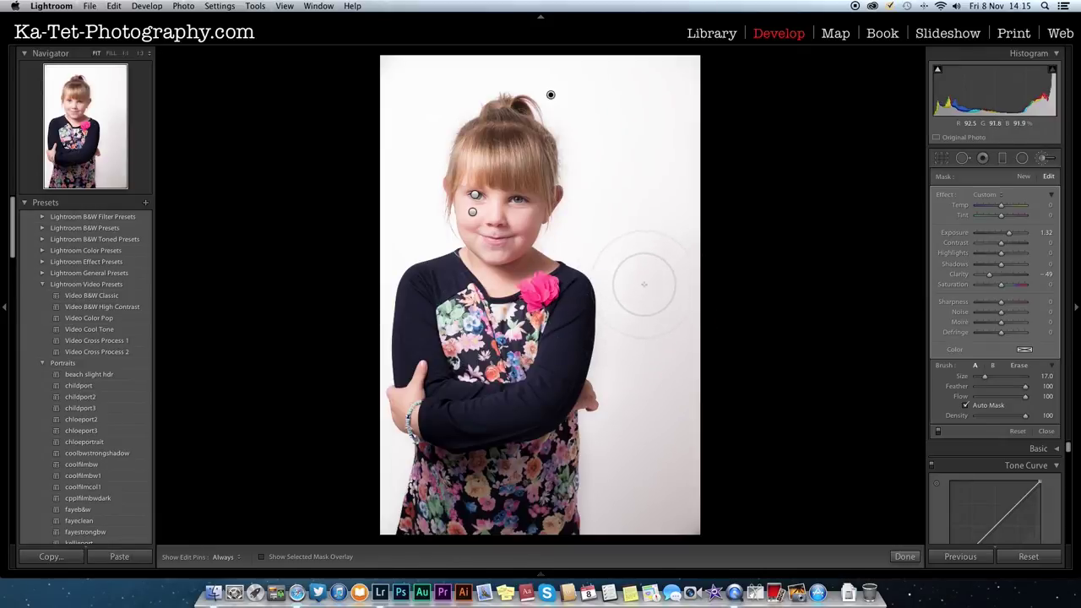
click(540, 231)
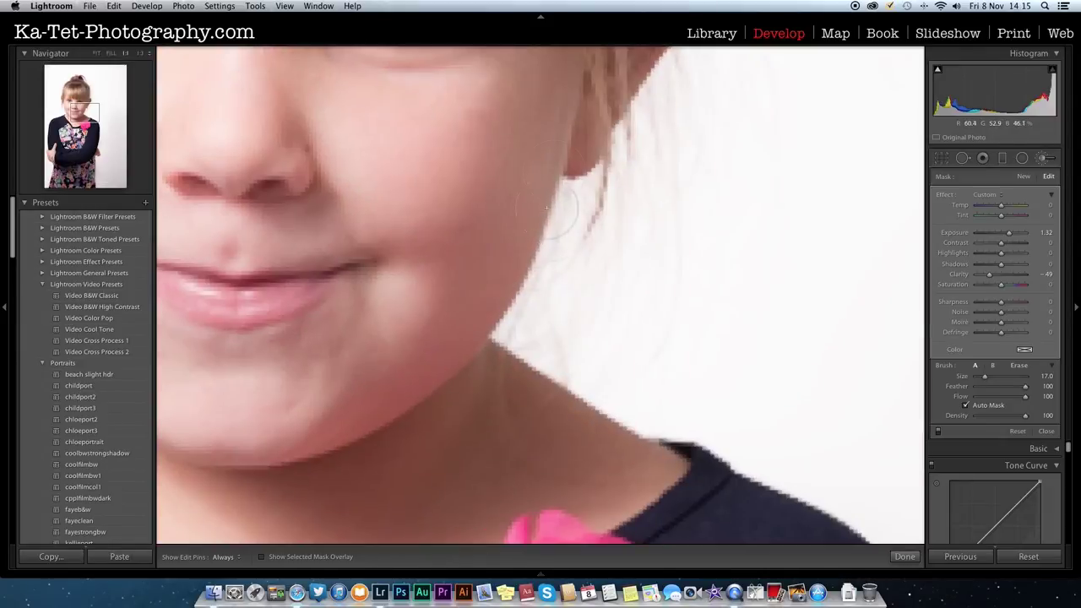
click(671, 242)
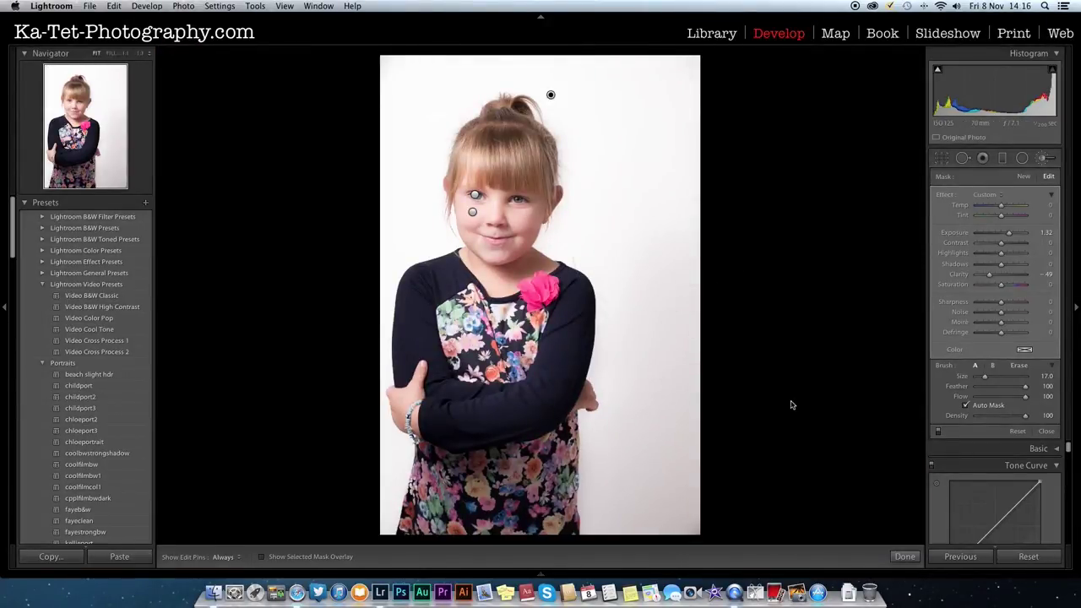
- Hide the edit pins and toggle the brush effect off and on to compare
key(h)
key(h)
click(939, 433)
click(939, 432)
- Erase the spilled brightening along the fringe and left hair edge with an enlarged eraser
click(1022, 366)
key(z)
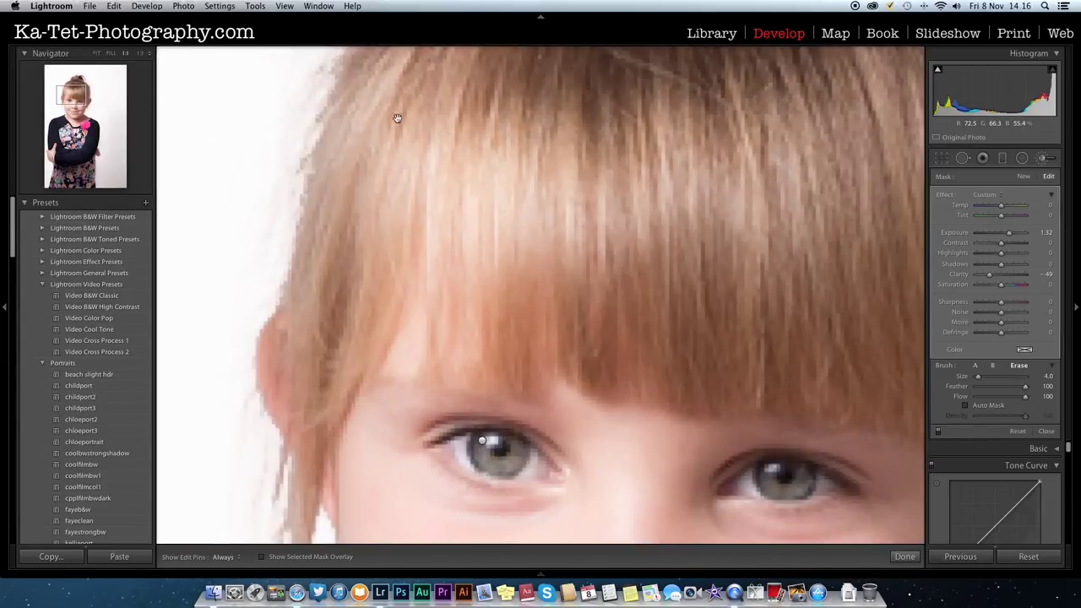
drag(471, 152, 447, 234)
key(h)
key(bracketright)
key(bracketright)
key(bracketright)
mouse_move(368, 195)
mouse_down()
mouse_move(382, 161)
mouse_move(359, 214)
mouse_move(439, 97)
mouse_up()
mouse_move(379, 187)
mouse_down()
mouse_move(326, 297)
mouse_move(391, 208)
mouse_move(351, 300)
mouse_move(345, 287)
mouse_move(317, 406)
mouse_move(337, 394)
mouse_move(316, 452)
mouse_move(327, 426)
mouse_move(299, 463)
mouse_move(302, 513)
mouse_move(326, 545)
mouse_up()
- Zoom back out to the whole portrait and close the adjustment brush with Done
key(h)
click(354, 457)
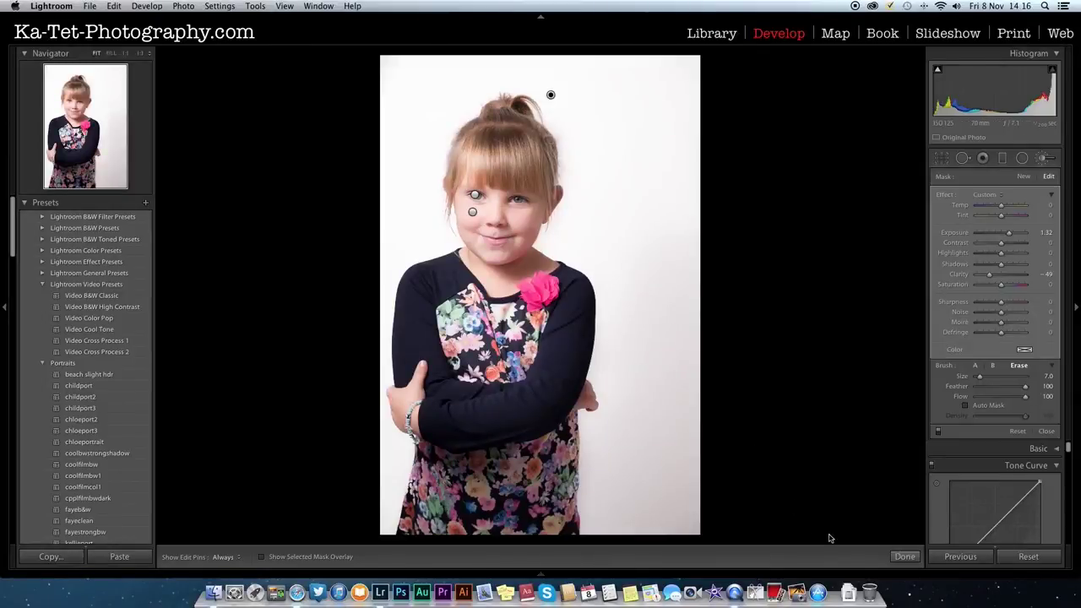
click(904, 557)
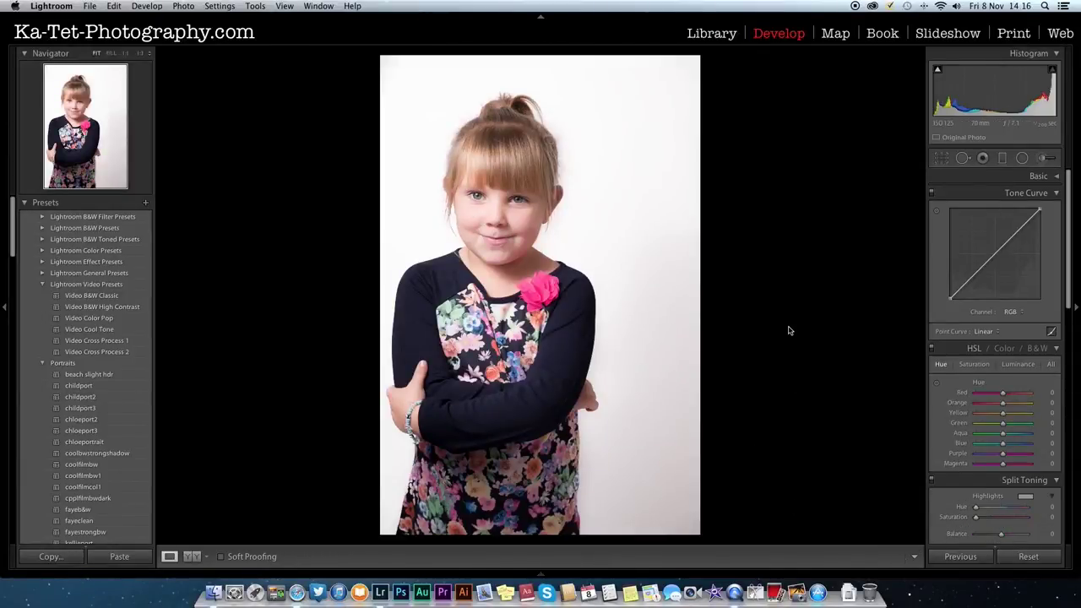